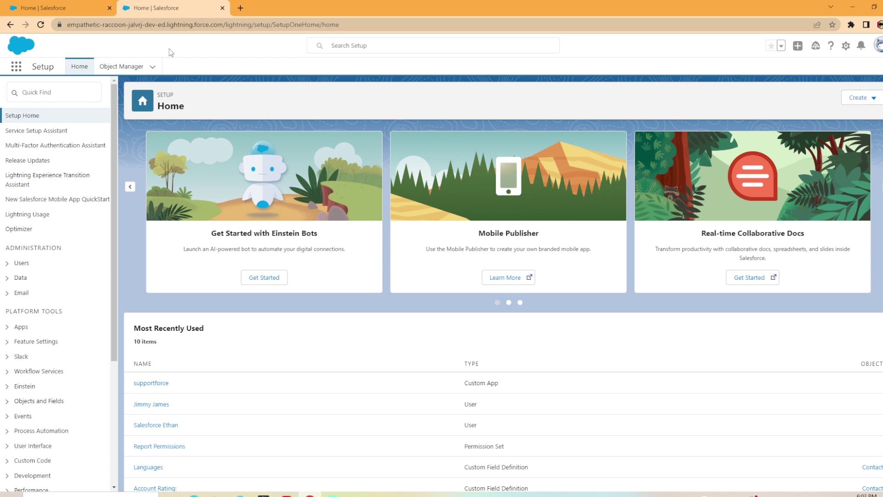
# - Search Quick Find for 'report', open Report Types and continue past the introduction page
pyautogui.click(80, 95)
pyautogui.write('report')
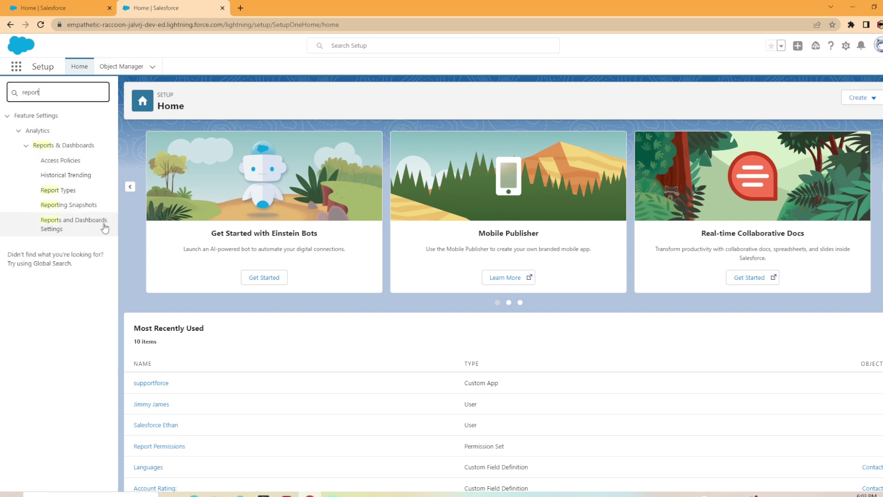
pyautogui.click(69, 196)
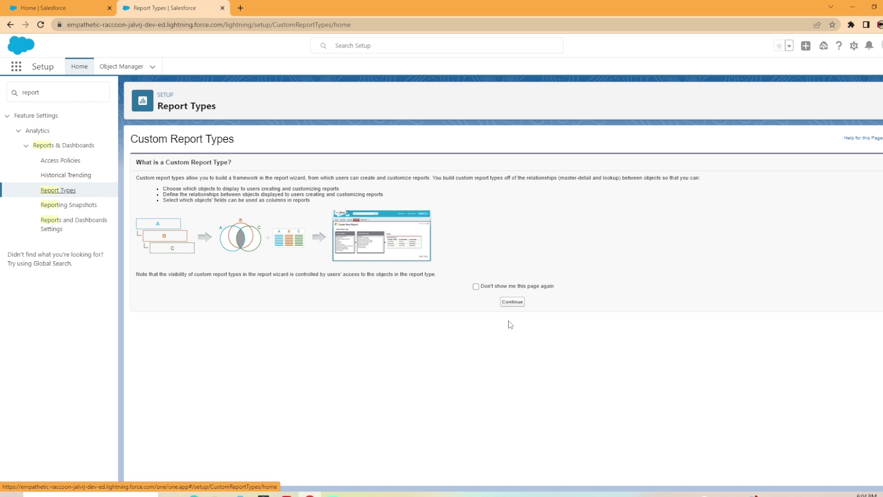
pyautogui.click(520, 303)
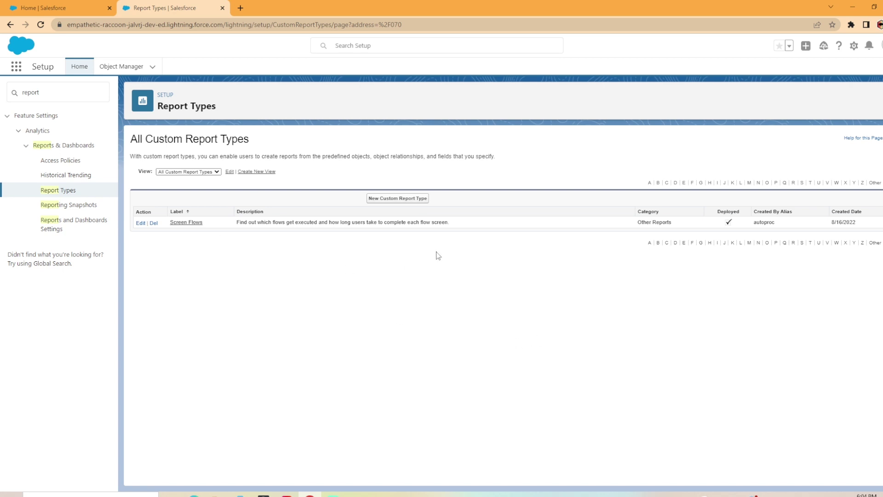
# - Begin a new custom report type with primary object Accounts and label 'CRT - Accounts Report'
pyautogui.click(392, 201)
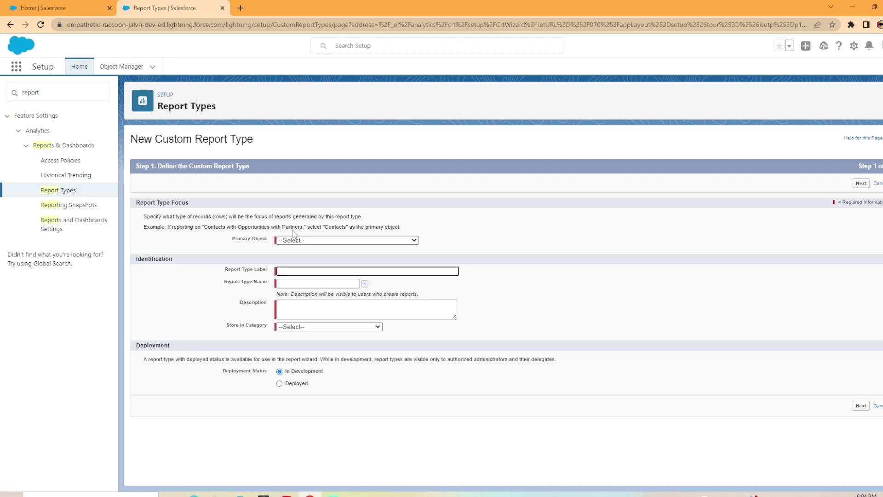
pyautogui.click(299, 240)
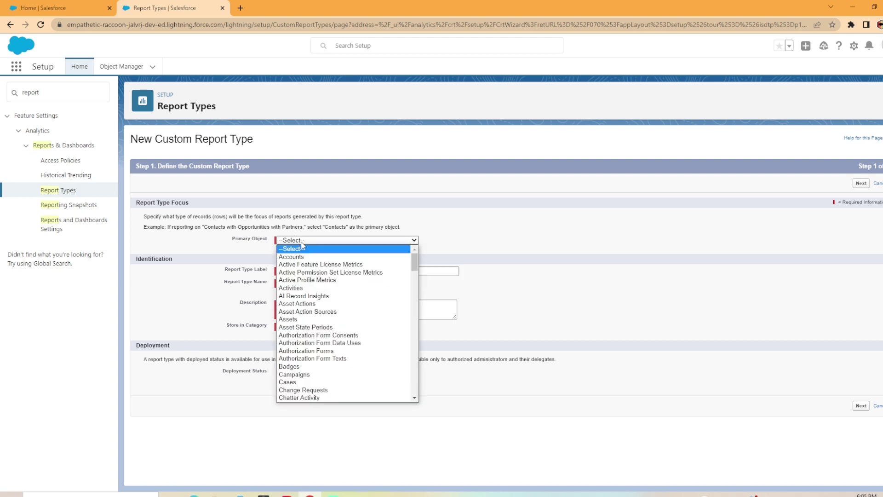
pyautogui.scroll(-5, 322, 313)
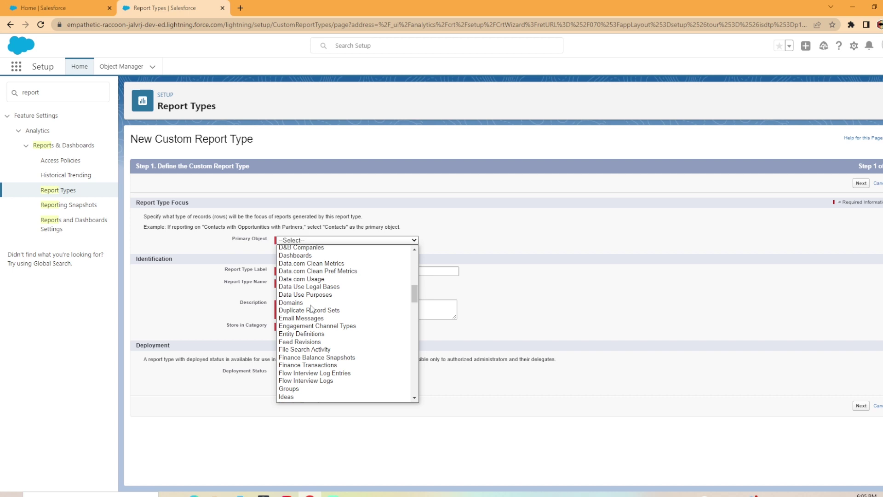
pyautogui.scroll(5, 337, 339)
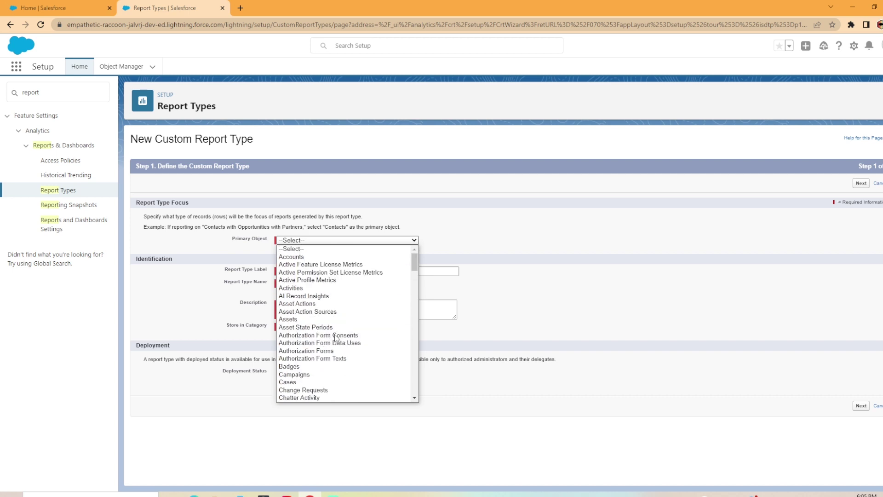
pyautogui.click(303, 257)
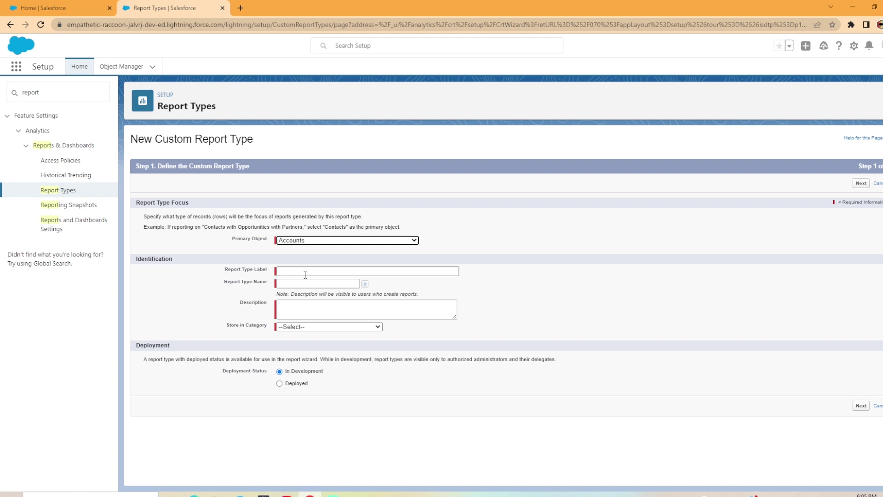
pyautogui.click(304, 274)
pyautogui.write('CRT')
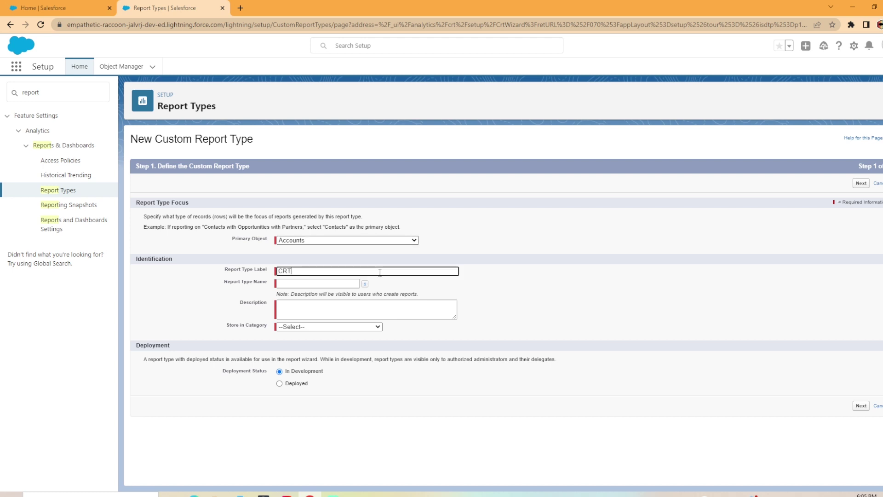
pyautogui.write(' - Accounts Report')
pyautogui.click(346, 314)
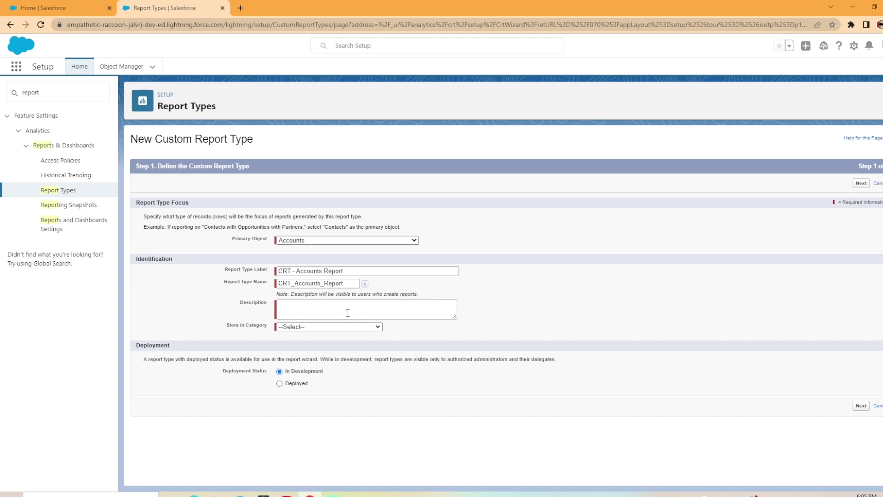
# - Store it in Accounts & Contacts, mark it Deployed, describe it as 'NA', and advance to Step 2
pyautogui.click(317, 327)
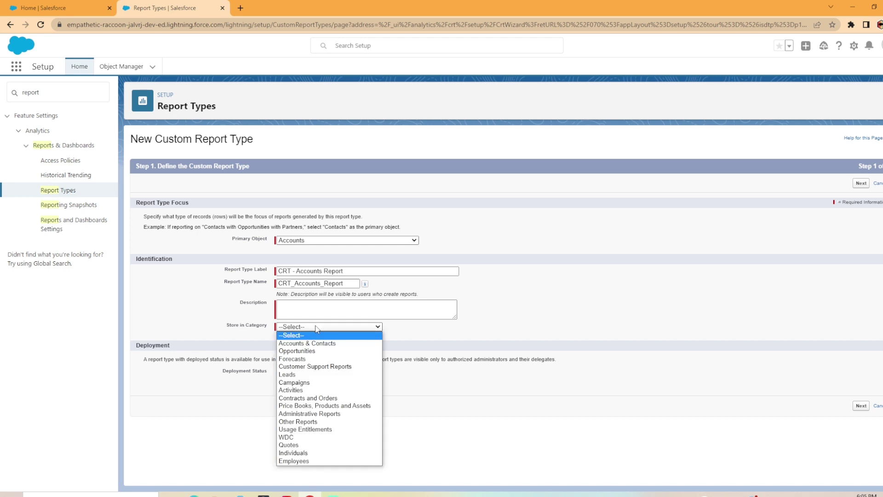
pyautogui.click(293, 343)
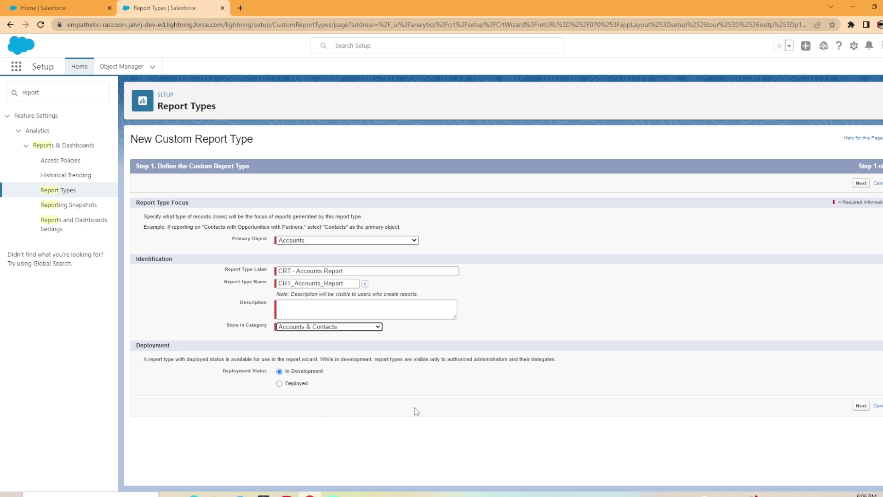
pyautogui.click(279, 384)
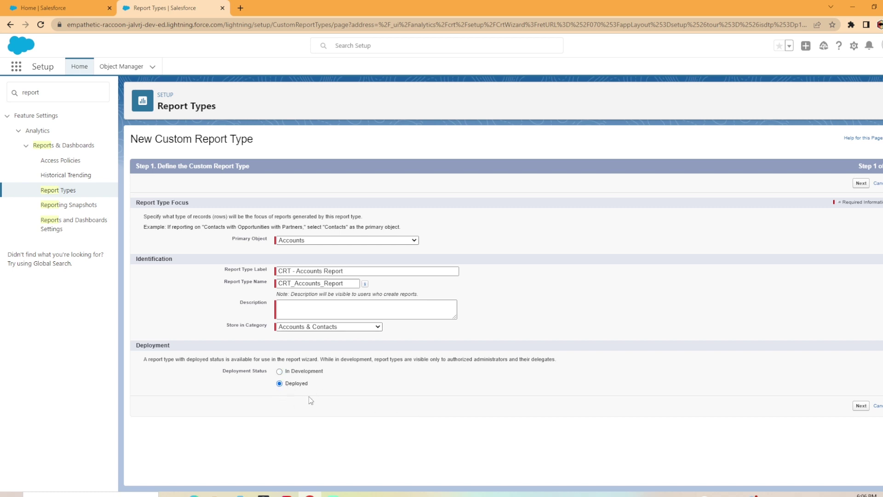
pyautogui.click(861, 406)
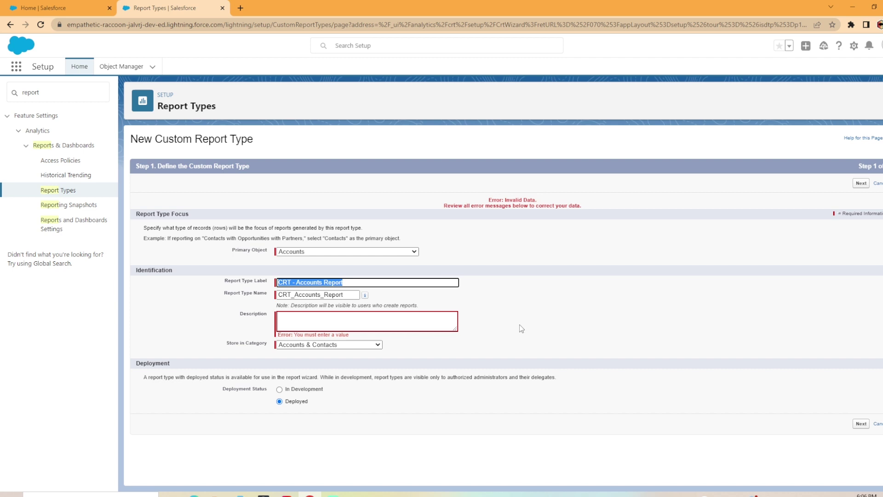
pyautogui.write('NA')
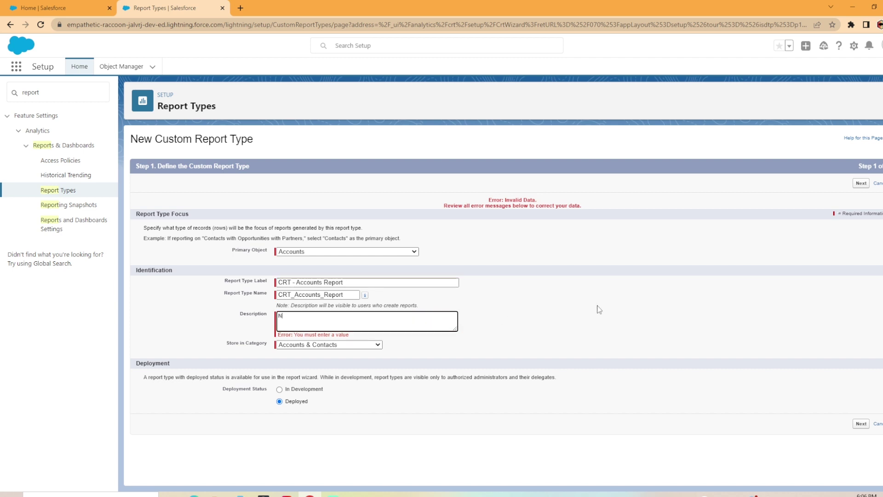
pyautogui.click(860, 423)
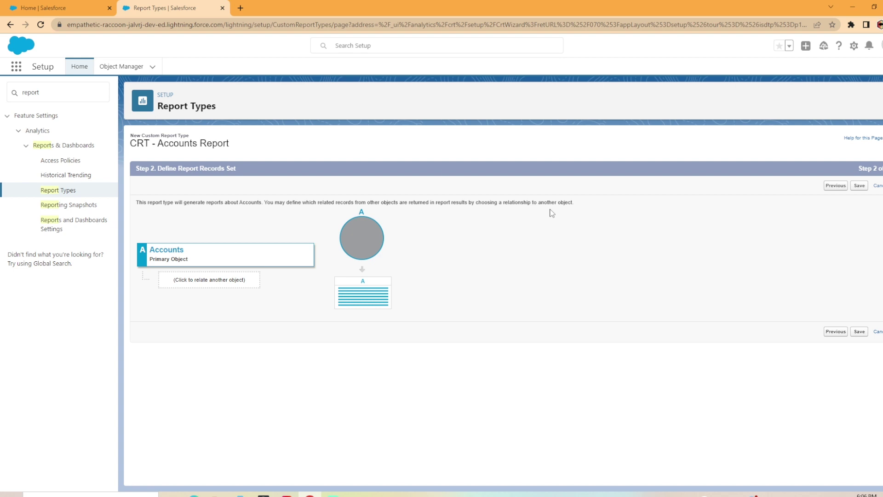
# - Add Contacts as object B, with Accounts that may or may not have related Contacts
pyautogui.click(196, 282)
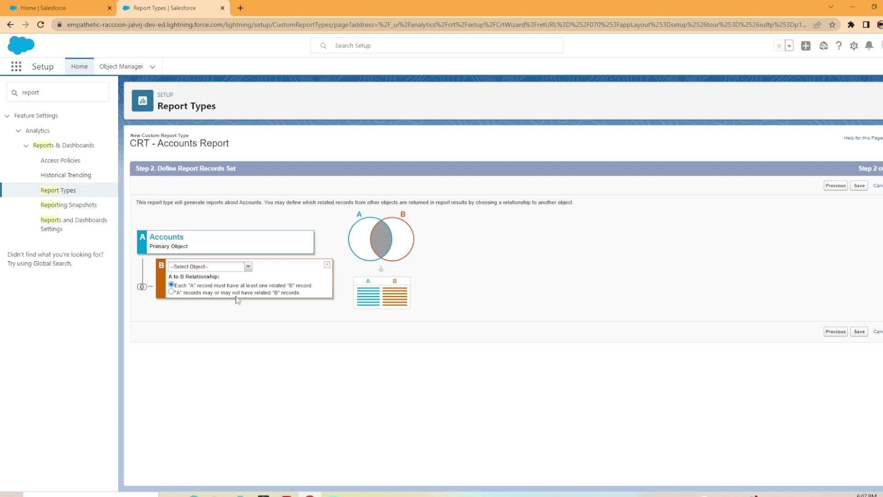
pyautogui.click(171, 291)
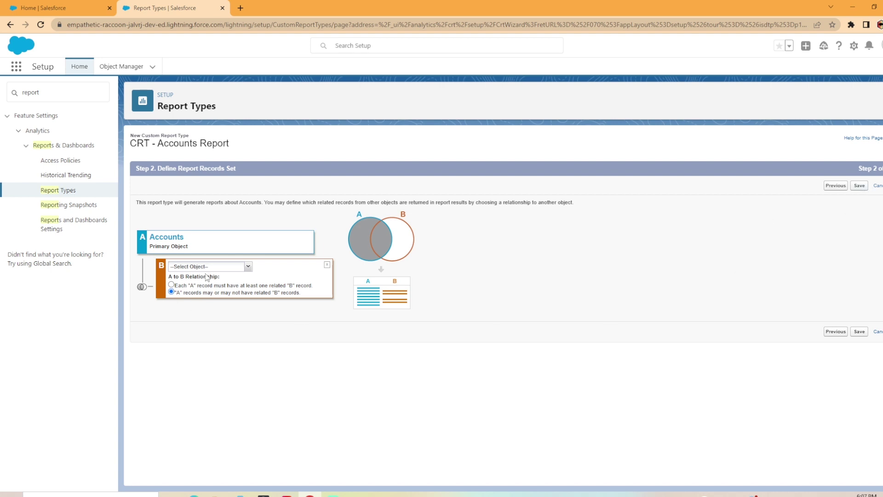
pyautogui.click(248, 266)
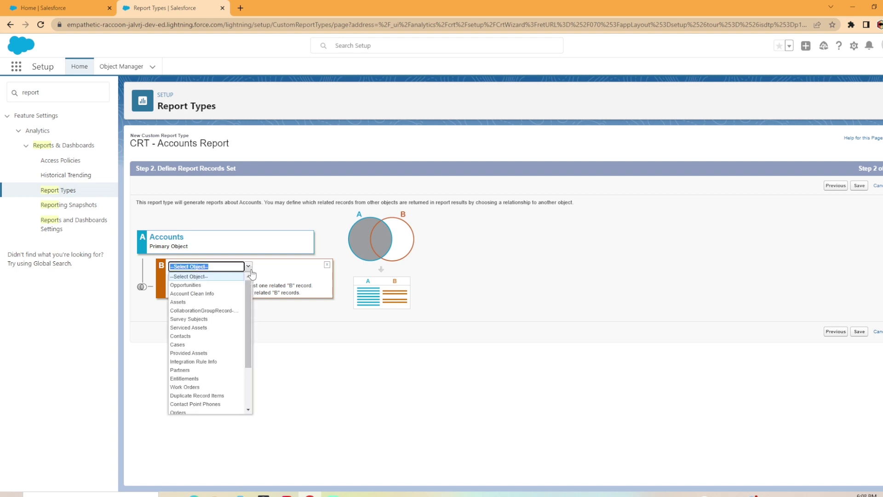
pyautogui.click(190, 336)
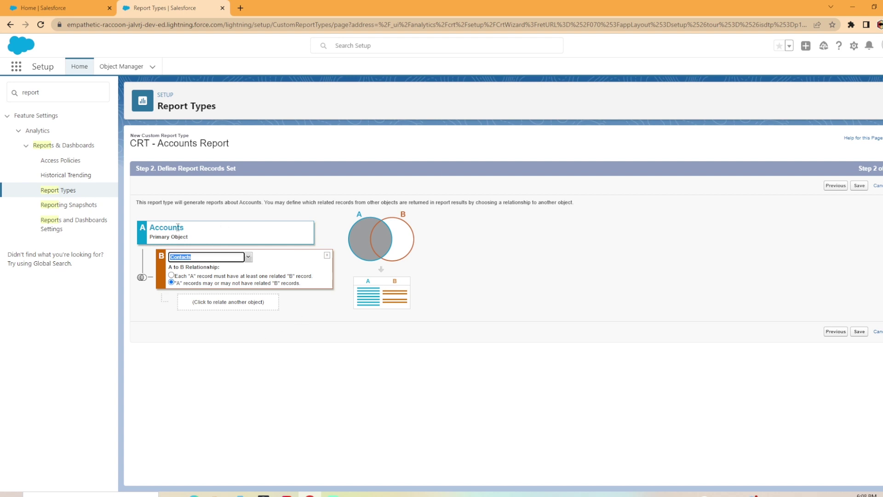
pyautogui.click(274, 263)
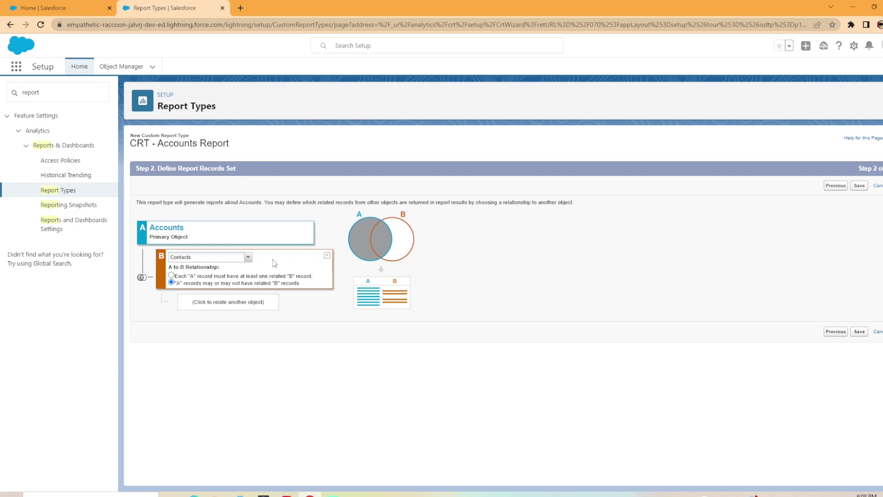
# - Relate Activities as object C beneath Contacts
pyautogui.click(237, 306)
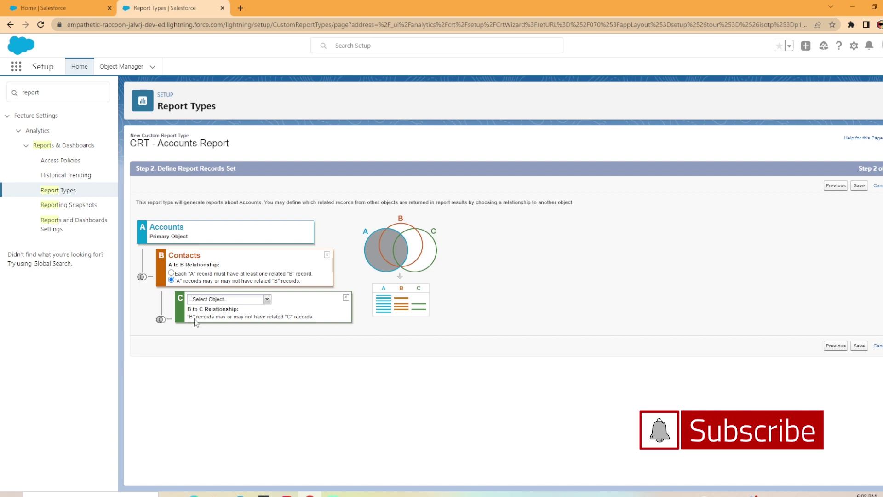
pyautogui.click(267, 299)
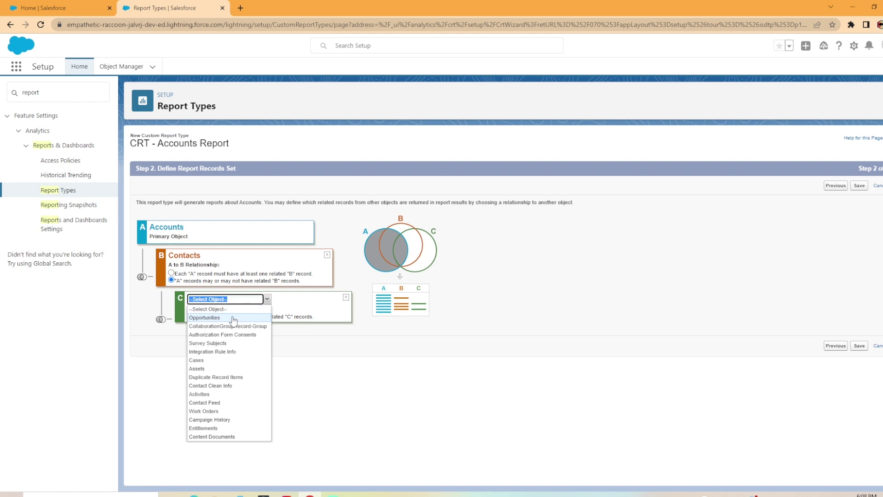
pyautogui.click(222, 396)
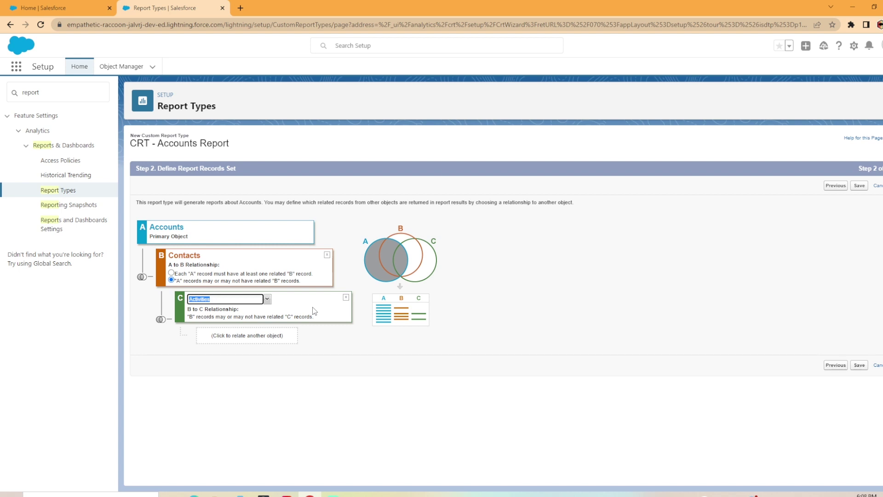
# - Remove the over-limit Assigned To object D and save the report type
pyautogui.click(264, 335)
pyautogui.click(285, 333)
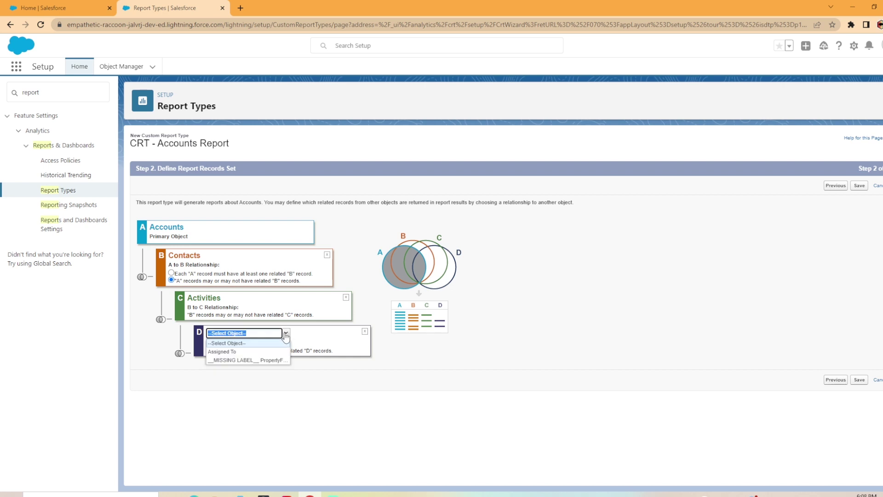
pyautogui.click(228, 352)
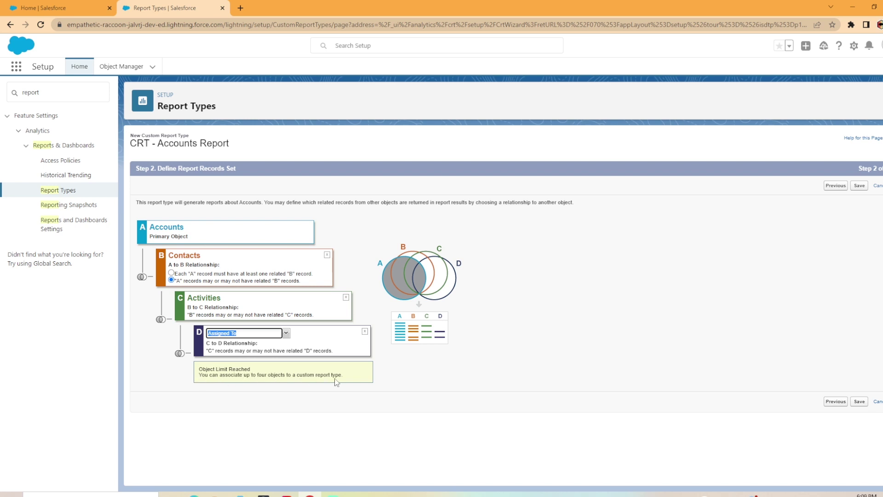
pyautogui.click(364, 331)
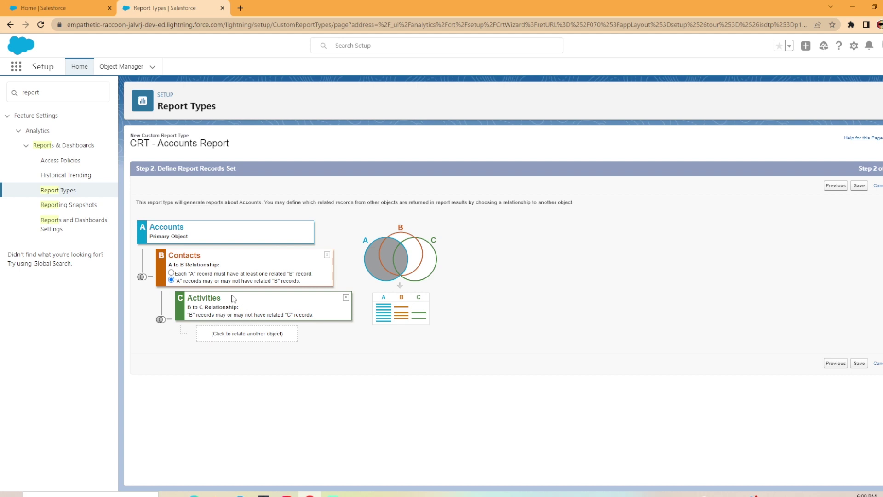
pyautogui.click(859, 185)
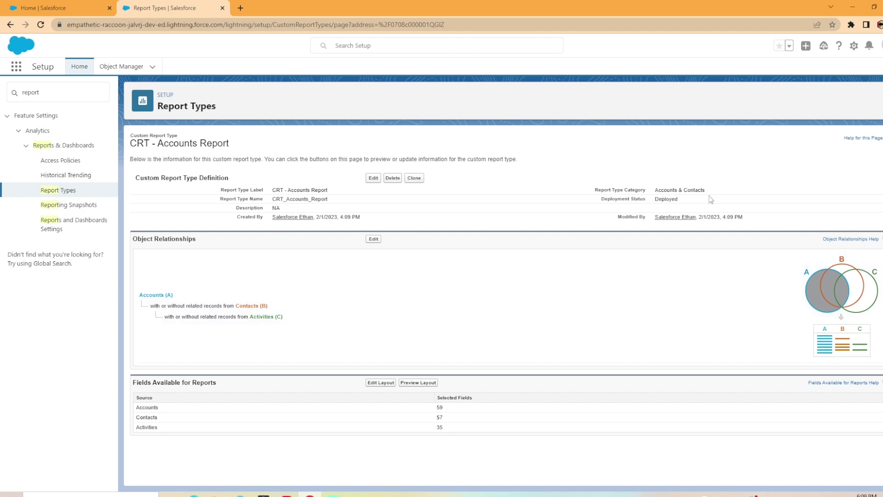
pyautogui.moveTo(685, 200); pyautogui.dragTo(604, 198)
pyautogui.click(455, 331)
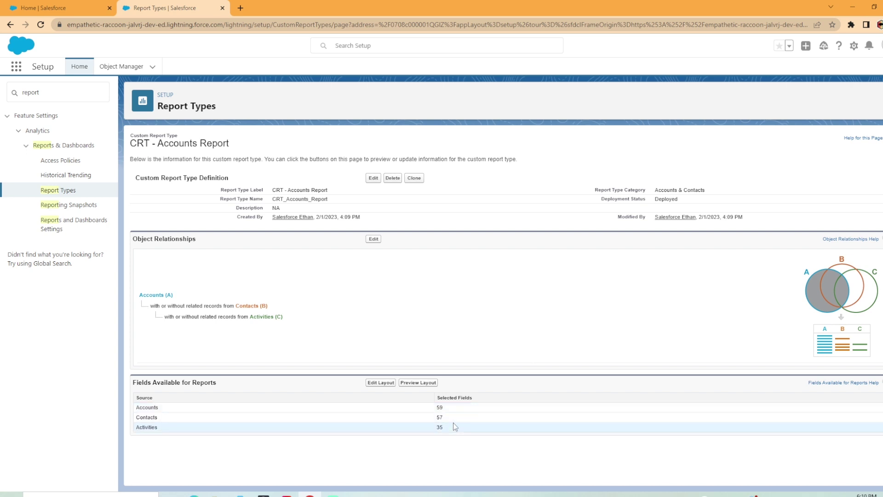
# - Preview the report type's column layout without changes, then open Object Relationships for editing
pyautogui.click(387, 384)
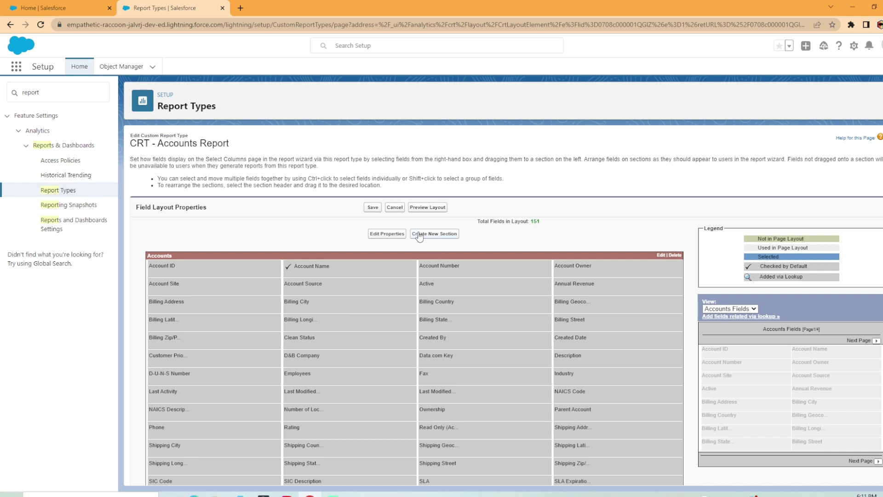
pyautogui.click(426, 208)
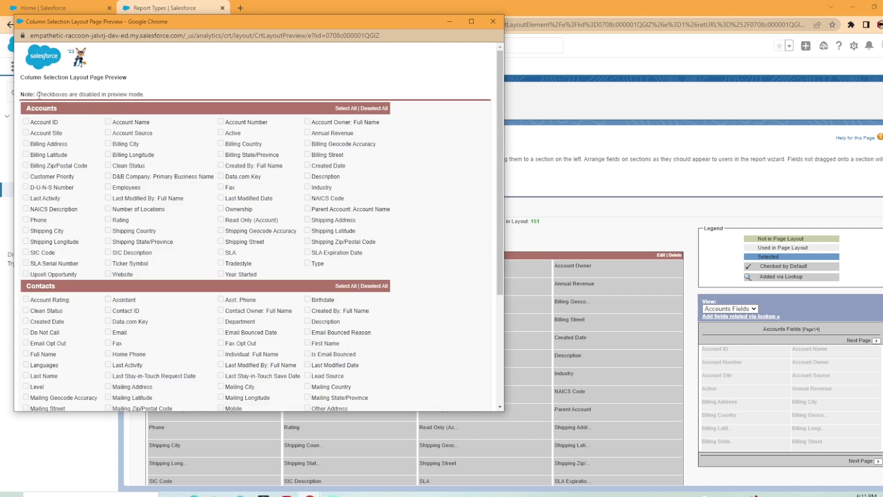
pyautogui.scroll(-3, 166, 158)
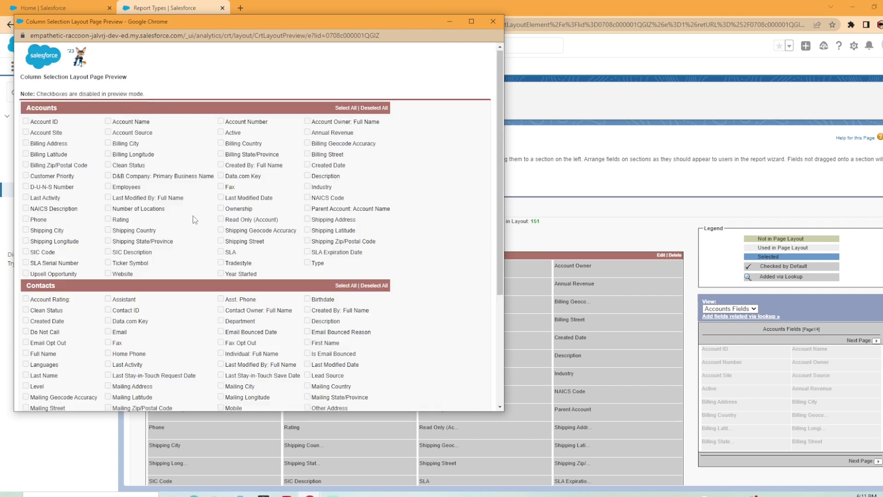
pyautogui.scroll(3, 158, 209)
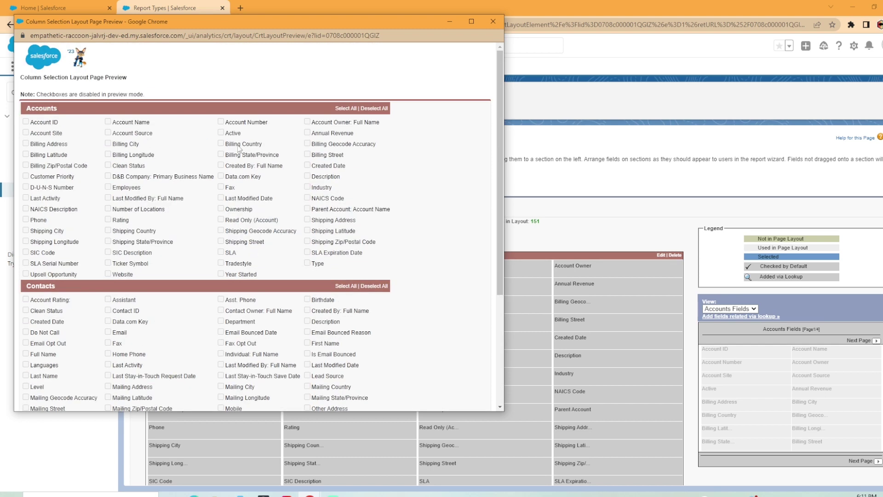
pyautogui.click(493, 21)
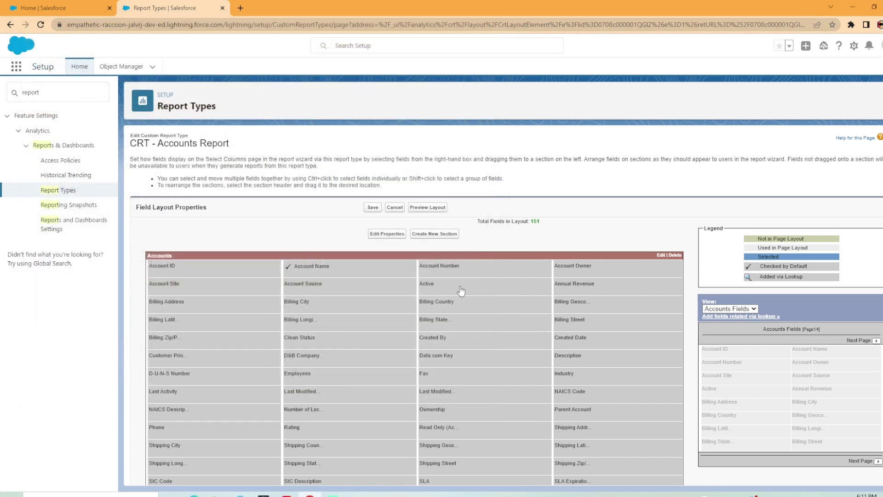
pyautogui.click(389, 207)
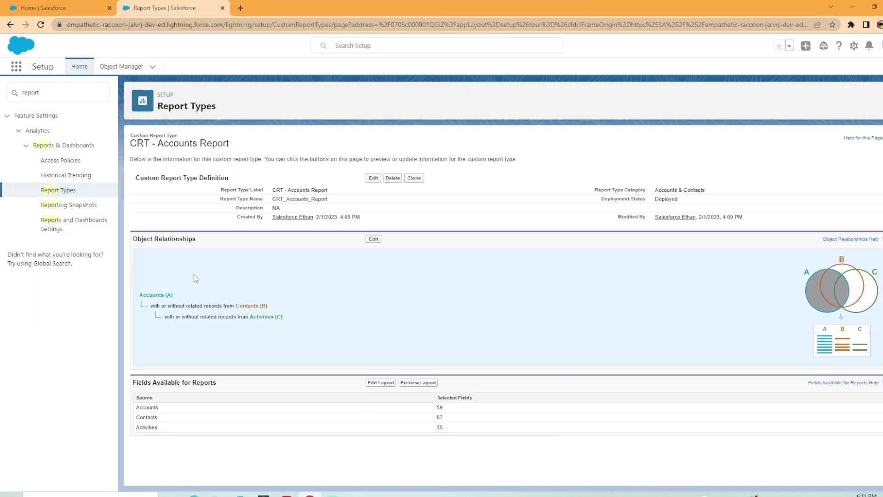
pyautogui.click(374, 239)
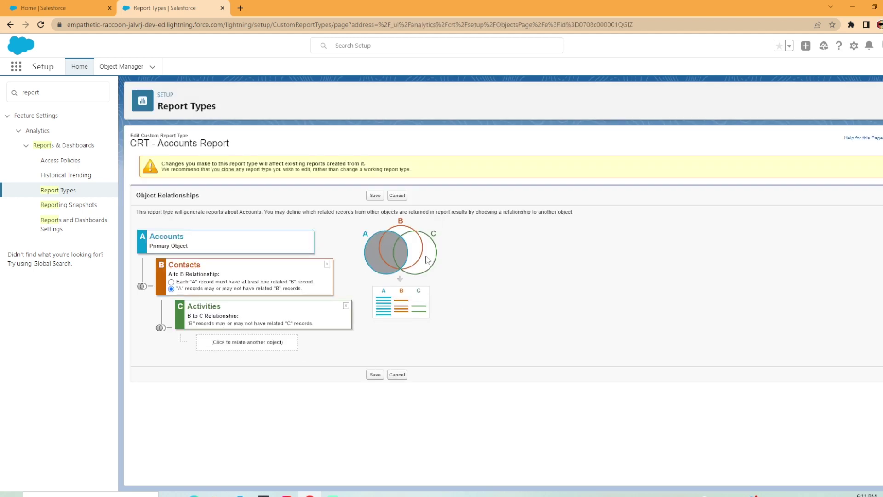
# - Cancel the relationship and definition edits unchanged, then switch to the Salesforce Home tab
pyautogui.click(401, 196)
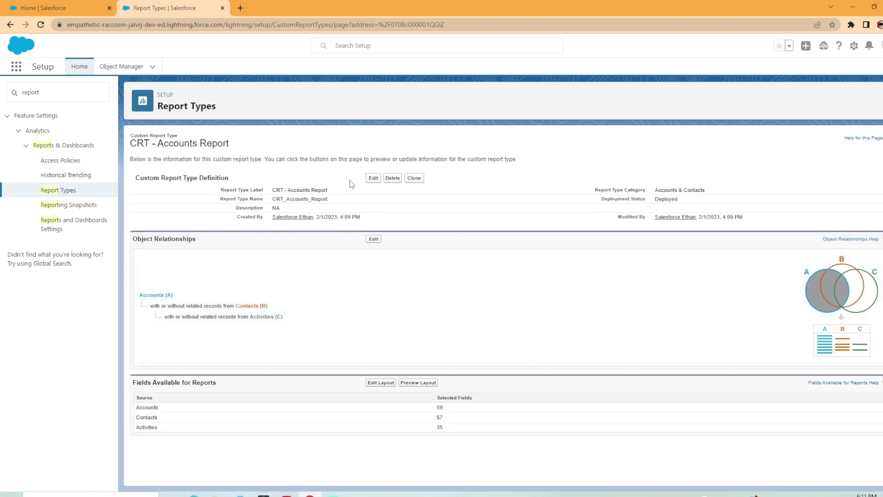
pyautogui.click(373, 178)
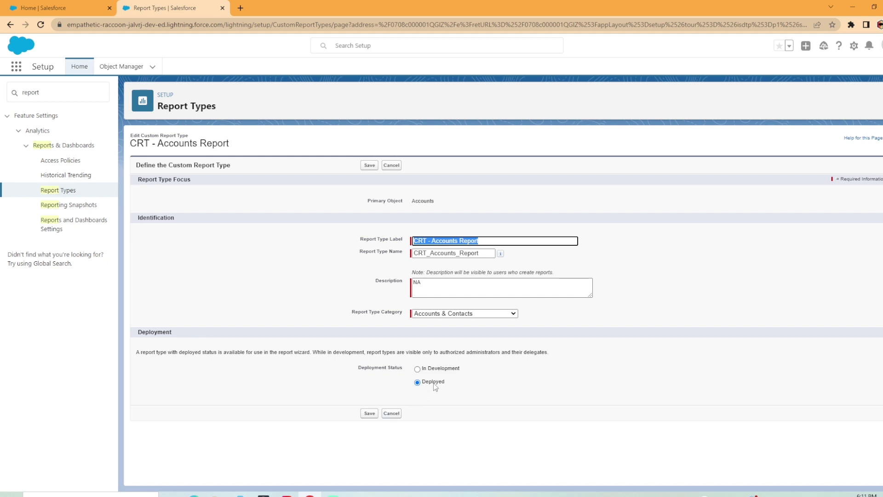
pyautogui.click(390, 413)
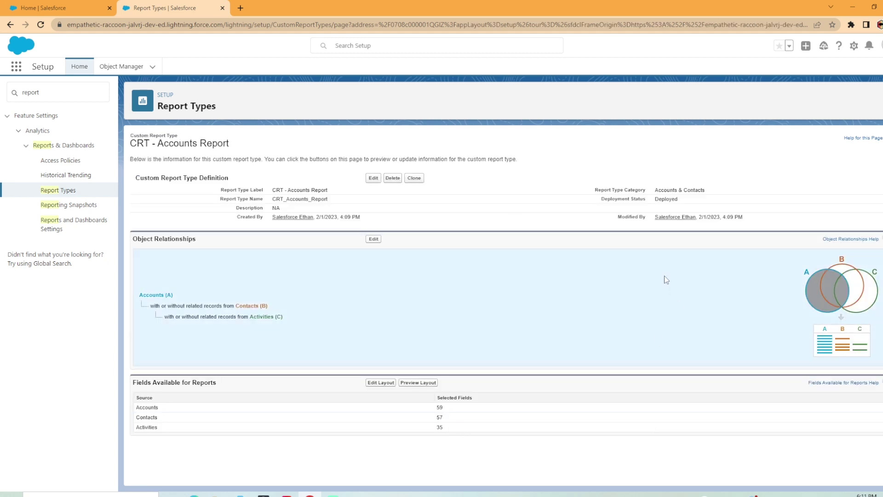
pyautogui.click(71, 9)
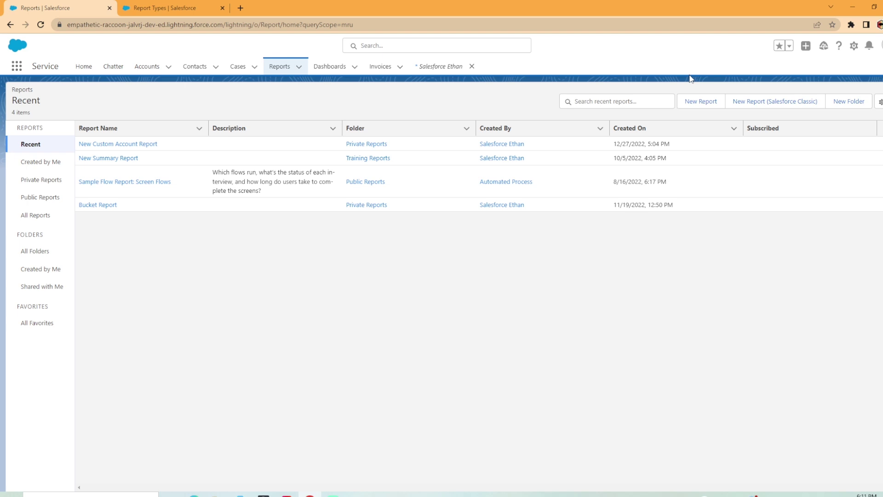
# - Start a new report on the 'CRT - Accounts Report' type, found by searching 'crt'
pyautogui.click(690, 101)
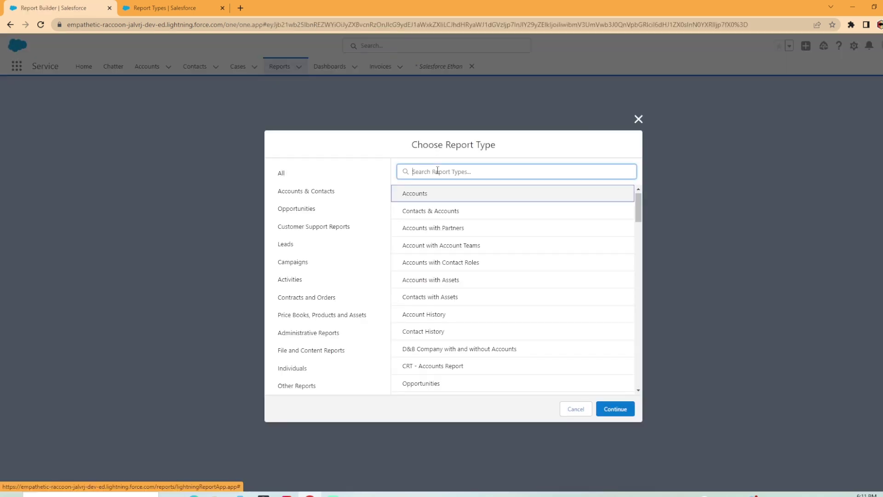
pyautogui.write('crt')
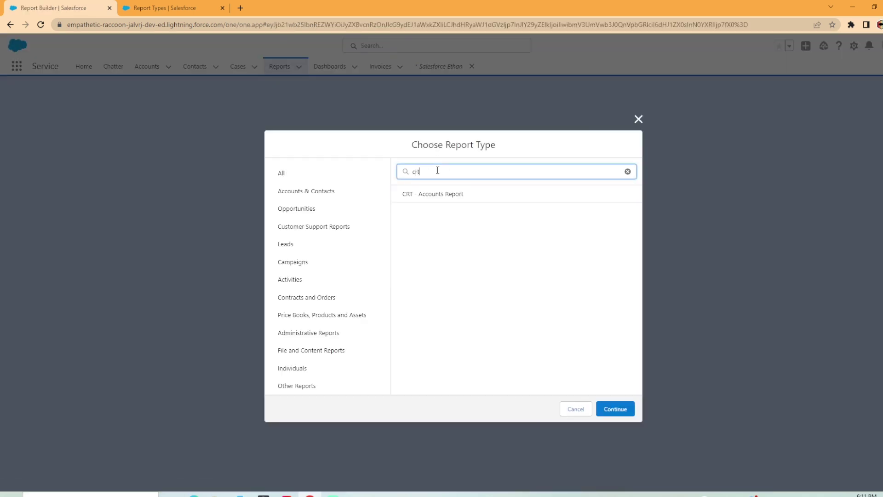
pyautogui.click(482, 194)
pyautogui.click(619, 410)
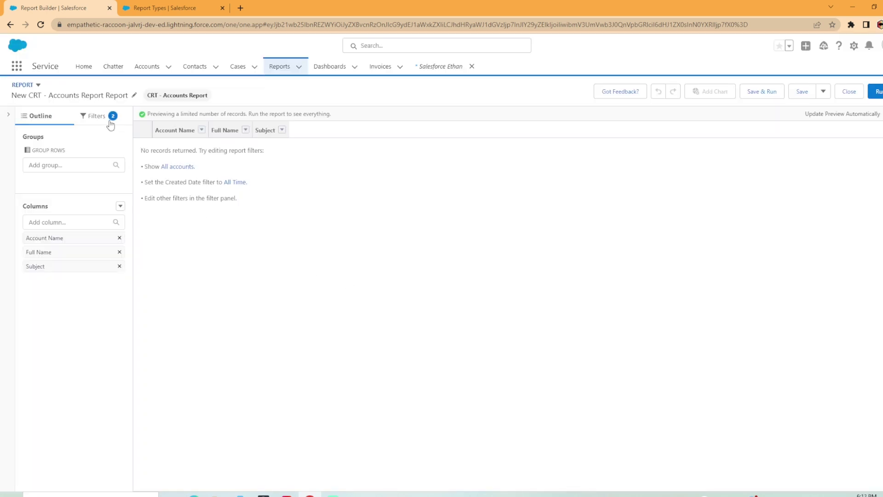
# - Set the report filters to Show Me All accounts and Created Date All Time
pyautogui.click(104, 117)
pyautogui.click(69, 179)
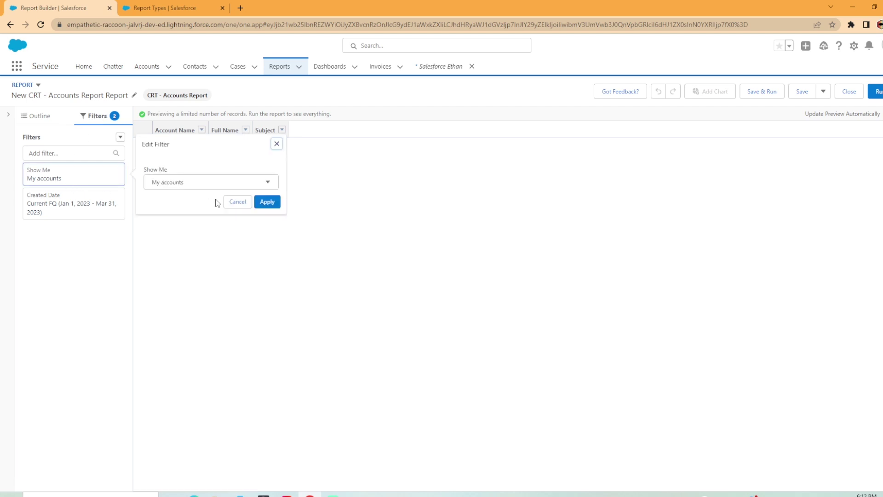
pyautogui.click(201, 184)
pyautogui.click(182, 235)
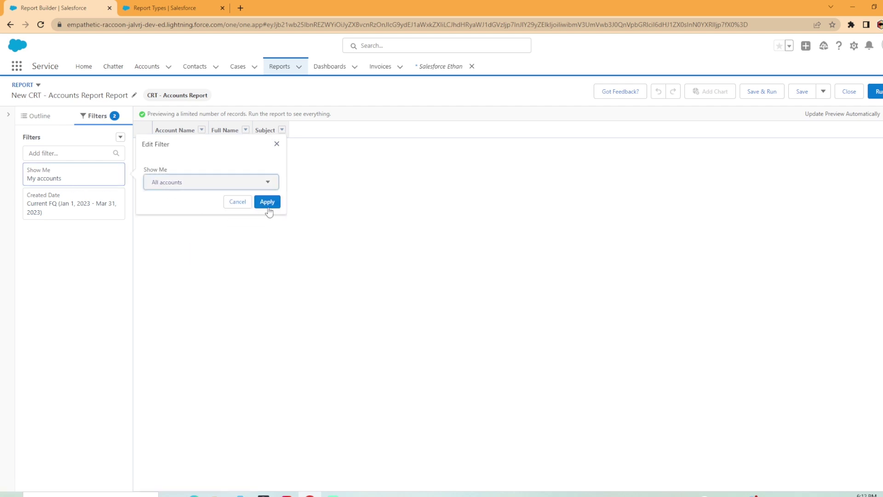
pyautogui.click(268, 203)
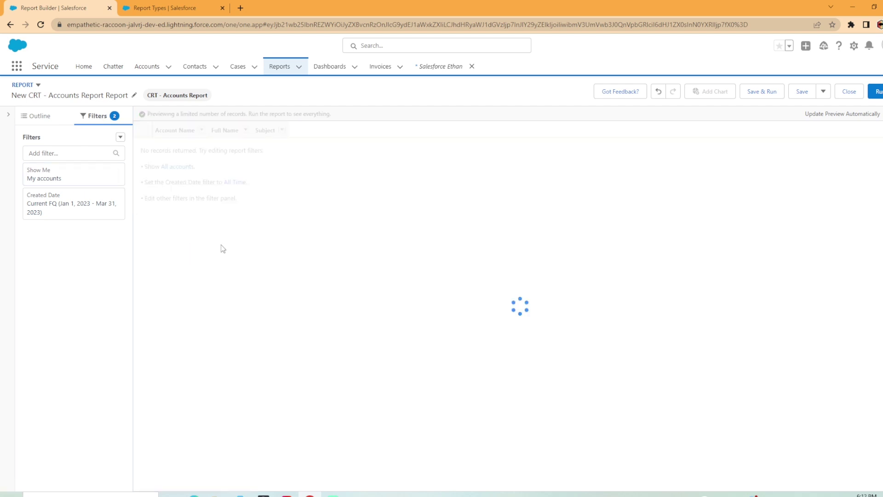
pyautogui.click(78, 214)
pyautogui.click(258, 221)
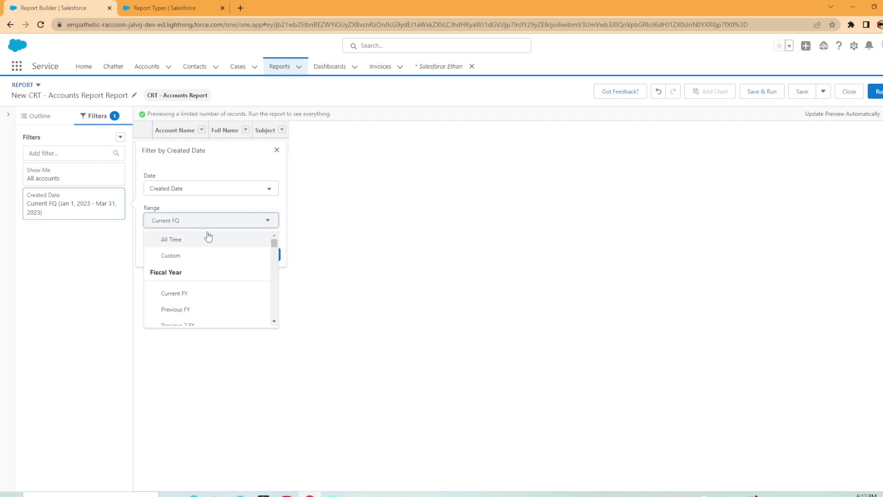
pyautogui.click(206, 238)
pyautogui.click(266, 255)
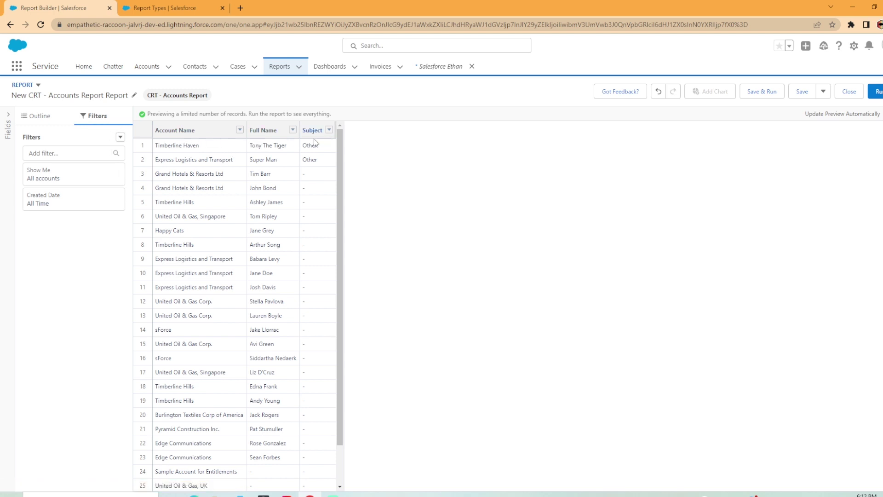
pyautogui.click(39, 116)
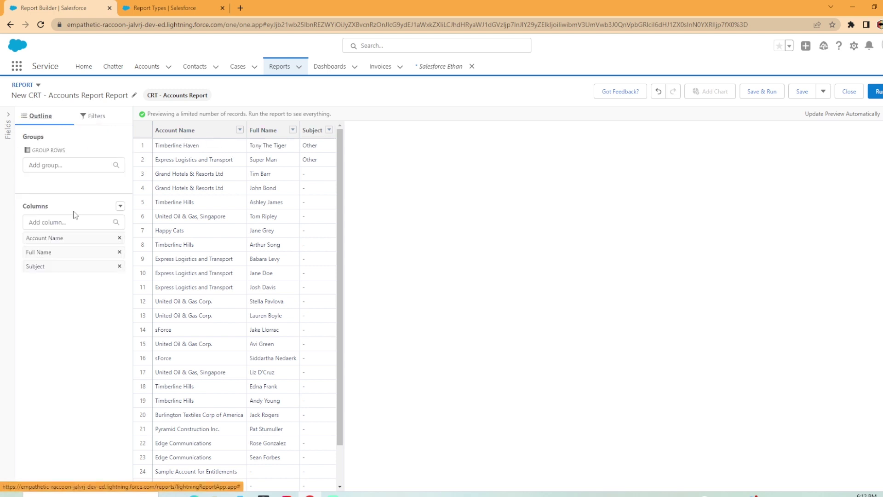
pyautogui.click(52, 223)
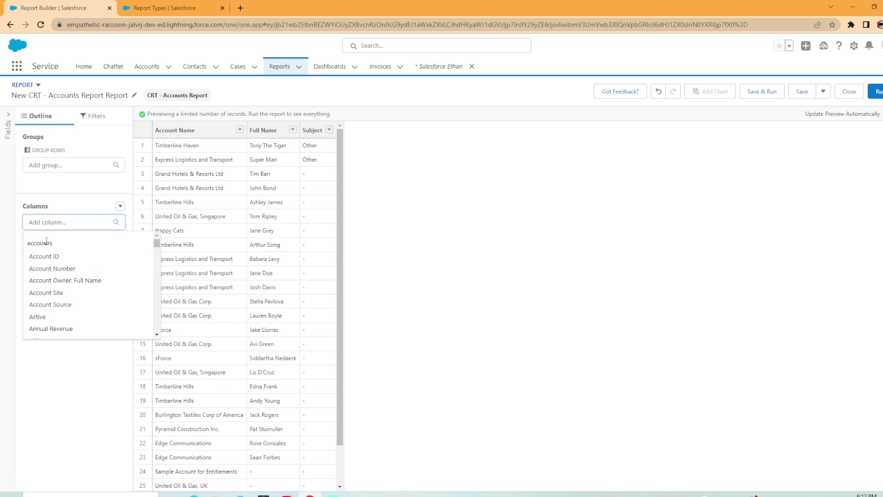
pyautogui.scroll(-15, 59, 262)
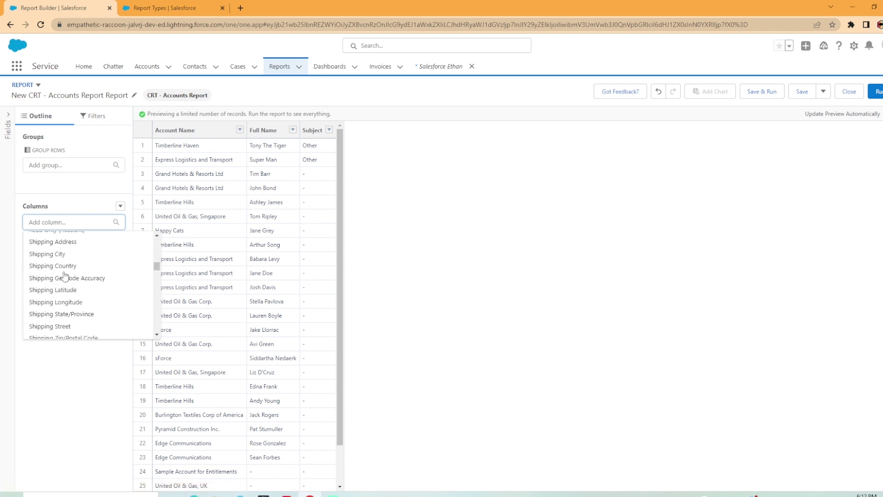
pyautogui.scroll(1, 72, 283)
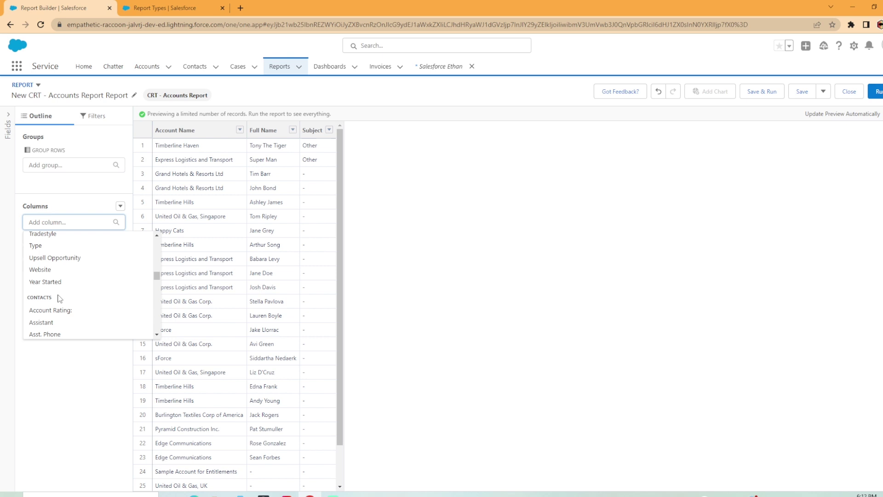
pyautogui.scroll(-8, 78, 315)
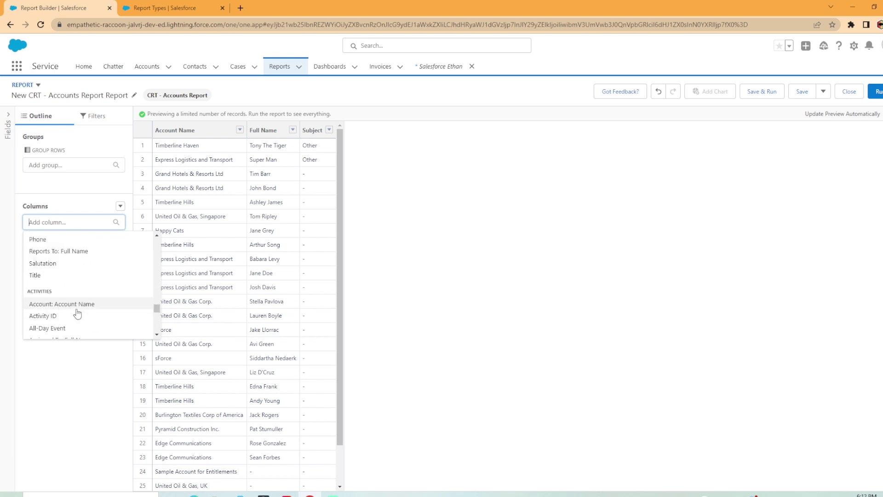
pyautogui.scroll(-2, 83, 316)
pyautogui.scroll(-8, 83, 316)
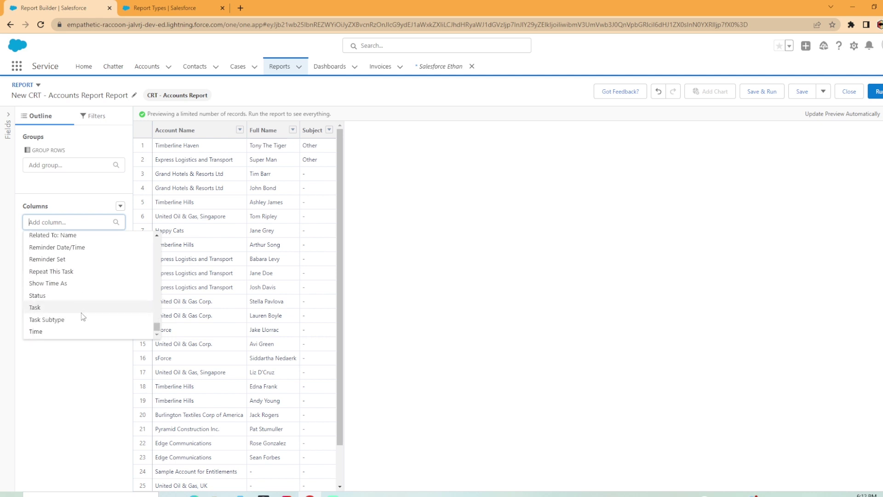
pyautogui.click(79, 360)
pyautogui.click(97, 116)
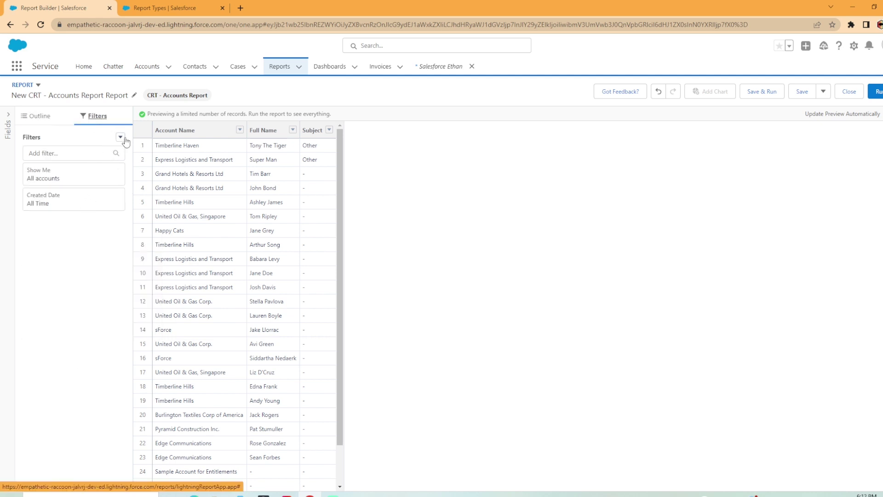
pyautogui.click(119, 137)
pyautogui.click(98, 185)
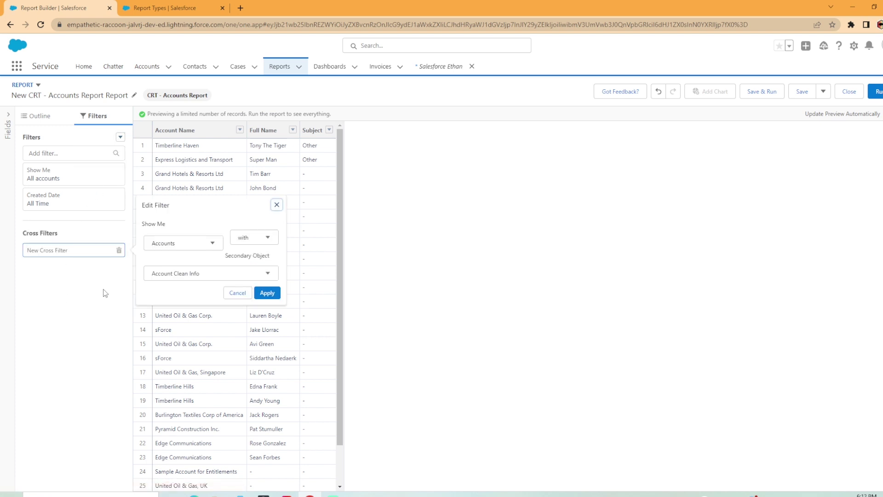
pyautogui.click(211, 276)
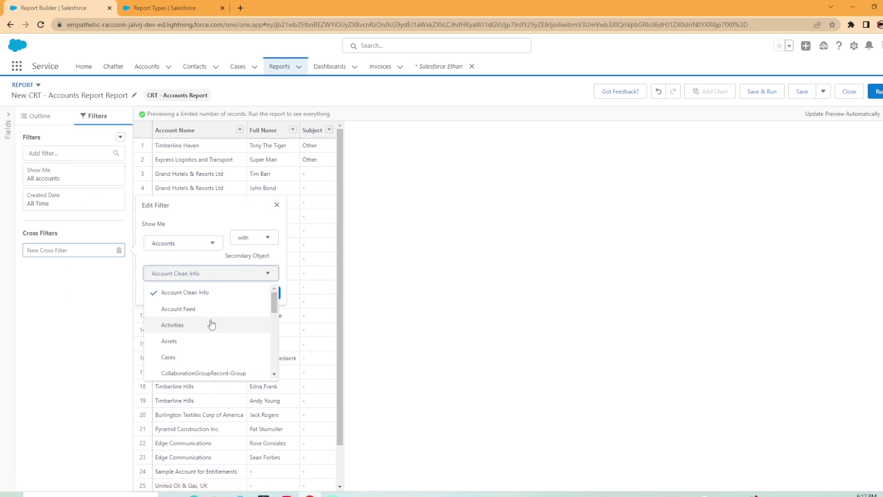
pyautogui.click(182, 326)
pyautogui.click(266, 292)
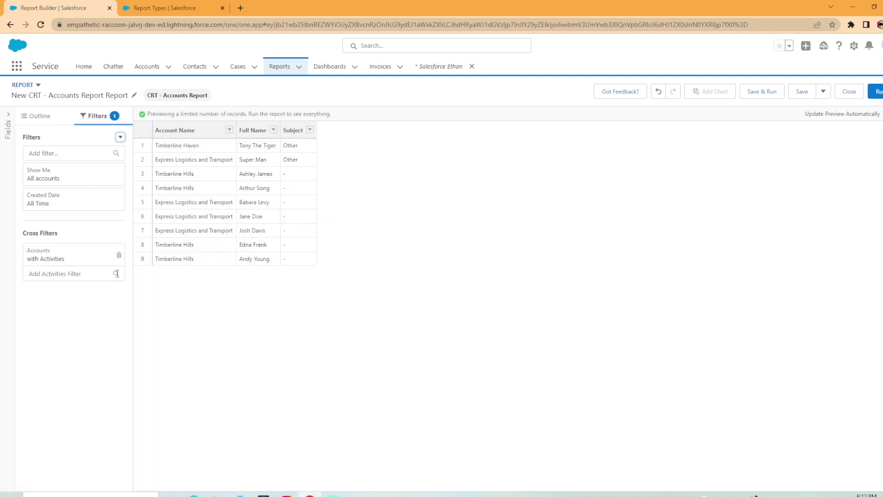
pyautogui.click(63, 275)
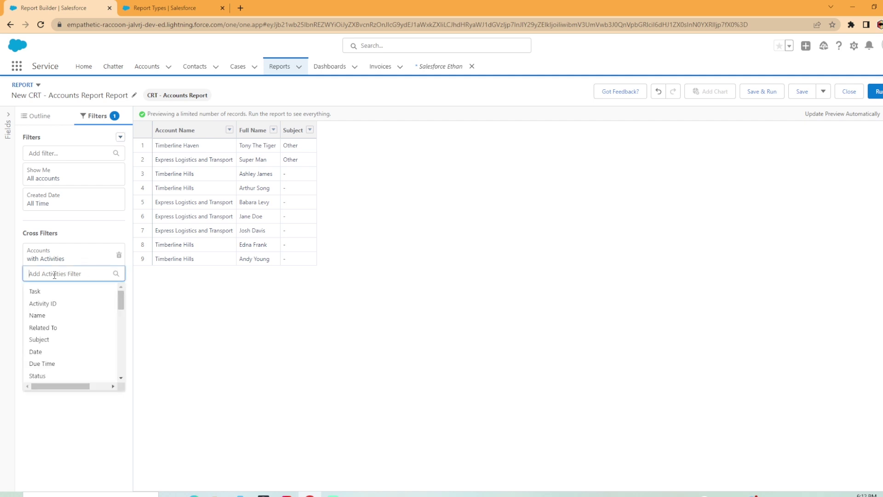
pyautogui.click(35, 291)
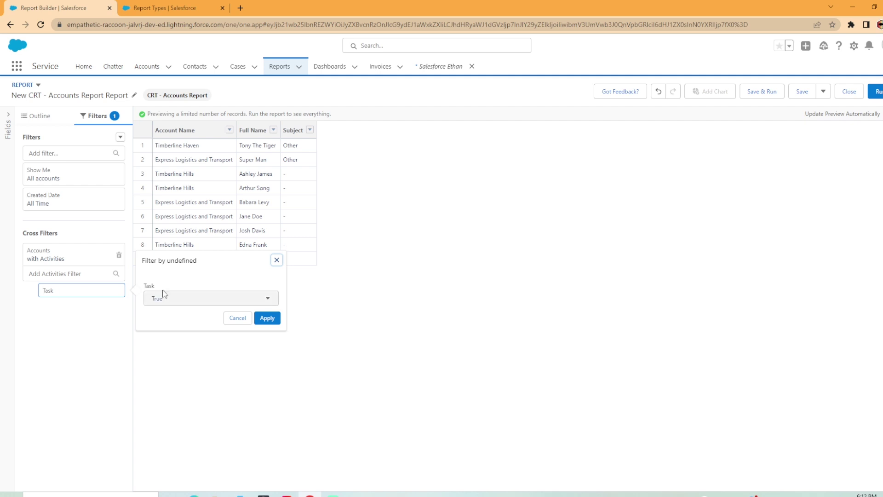
pyautogui.click(267, 318)
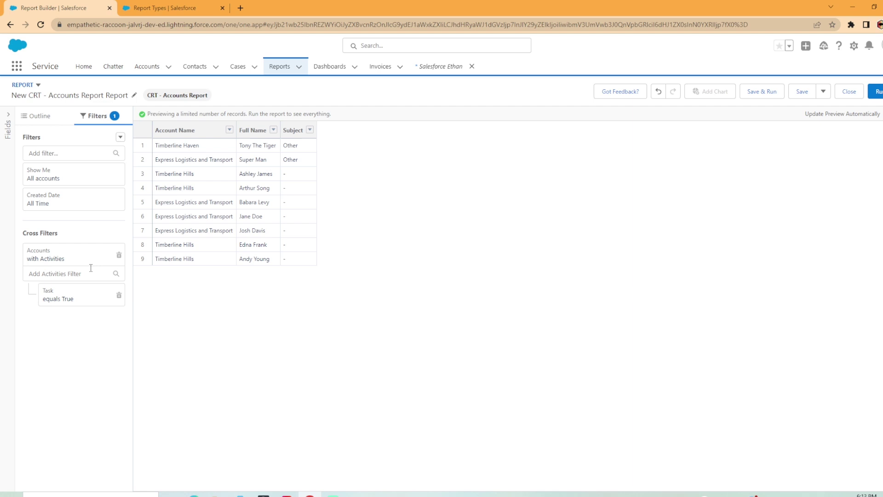
pyautogui.click(118, 294)
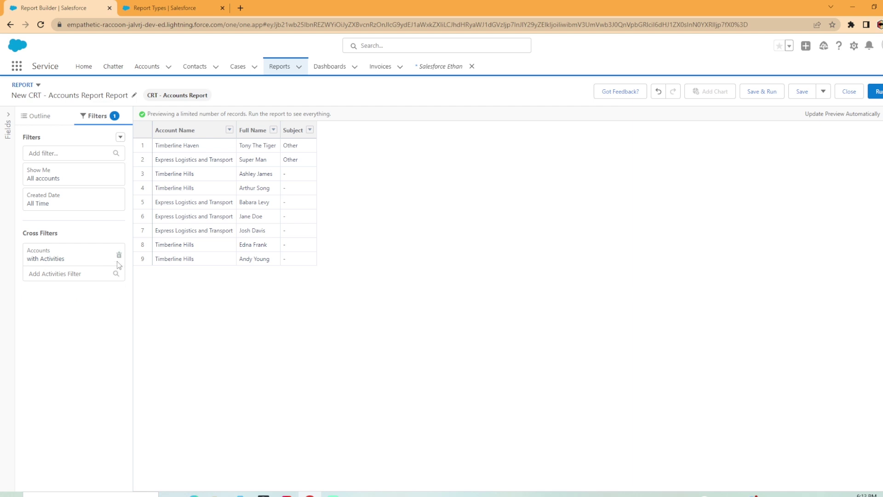
pyautogui.click(118, 256)
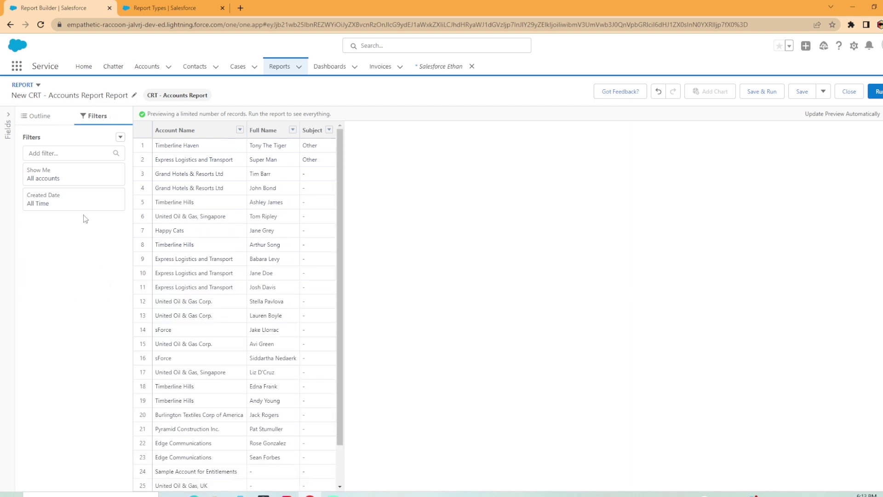
# - In the Outline, add Account Rating and then Status as report columns
pyautogui.click(40, 116)
pyautogui.click(60, 222)
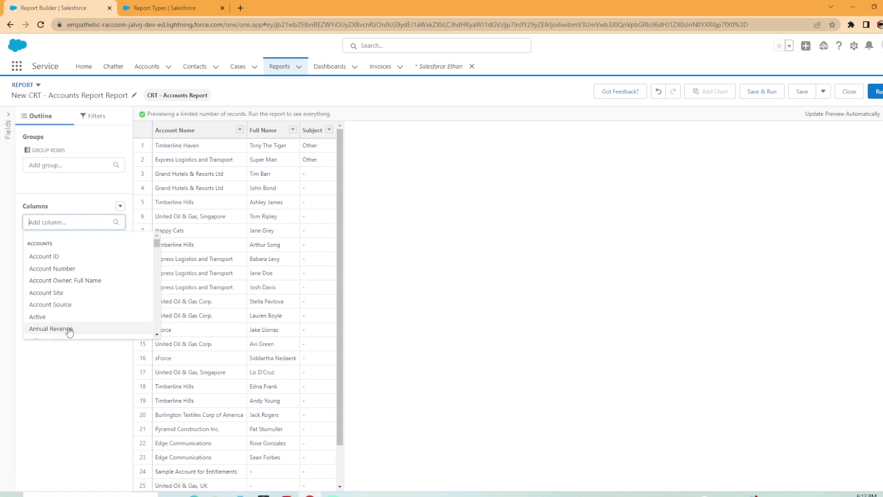
pyautogui.scroll(-10, 69, 329)
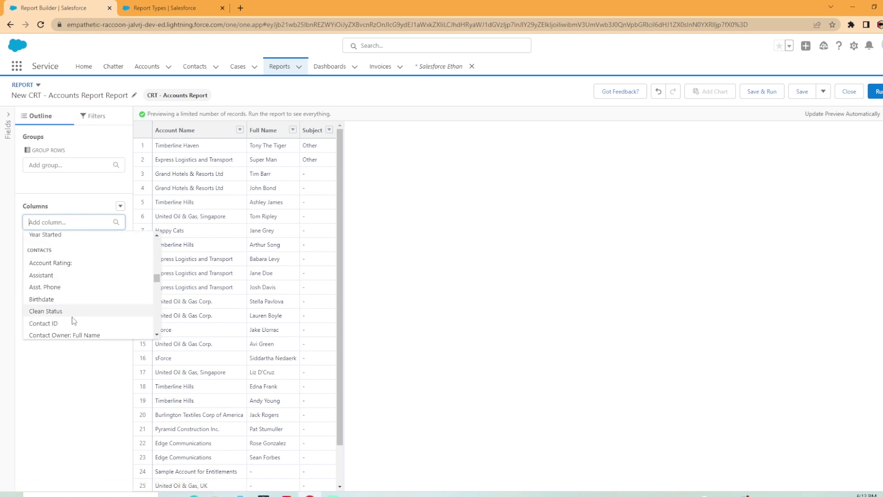
pyautogui.click(52, 263)
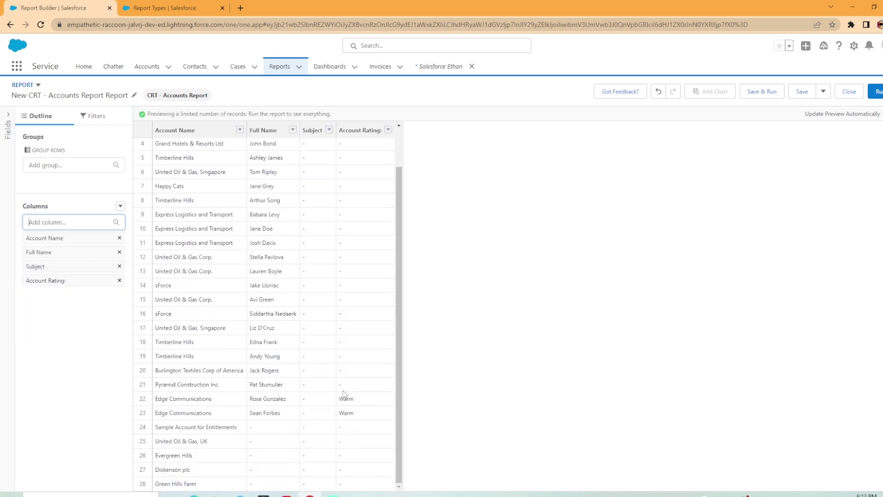
pyautogui.scroll(2, 351, 289)
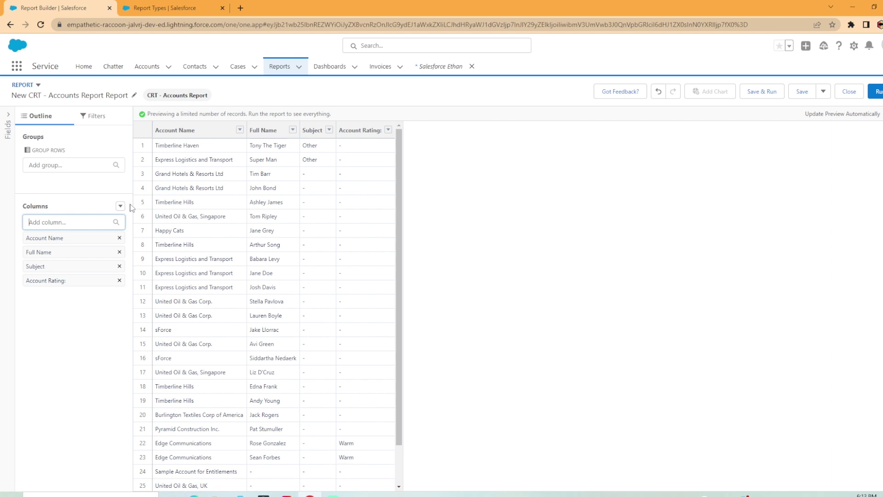
pyautogui.click(118, 222)
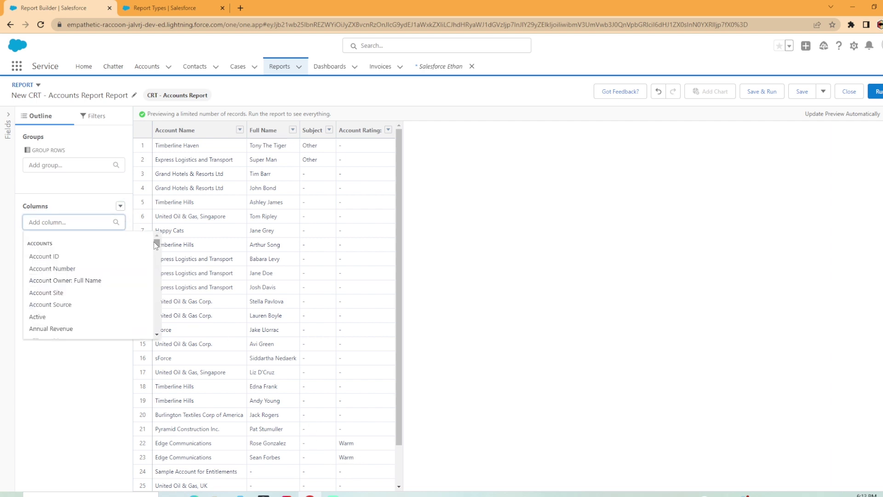
pyautogui.scroll(-10, 136, 295)
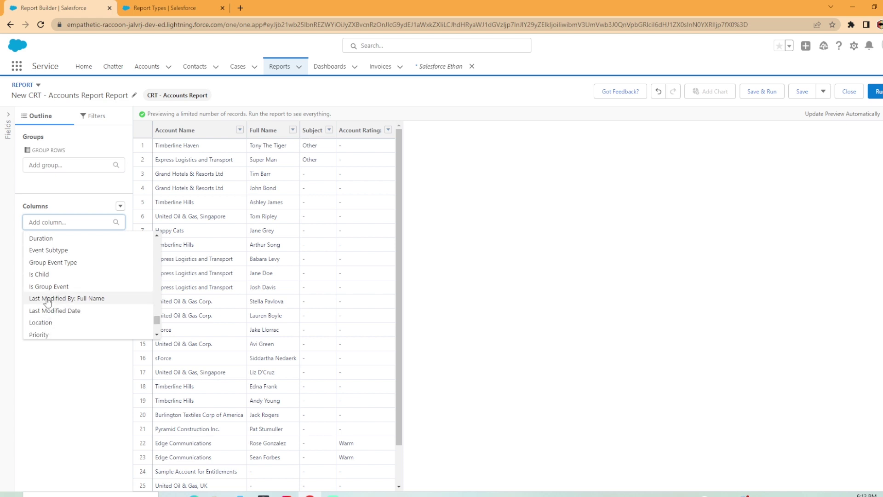
pyautogui.scroll(-3, 90, 317)
pyautogui.click(52, 297)
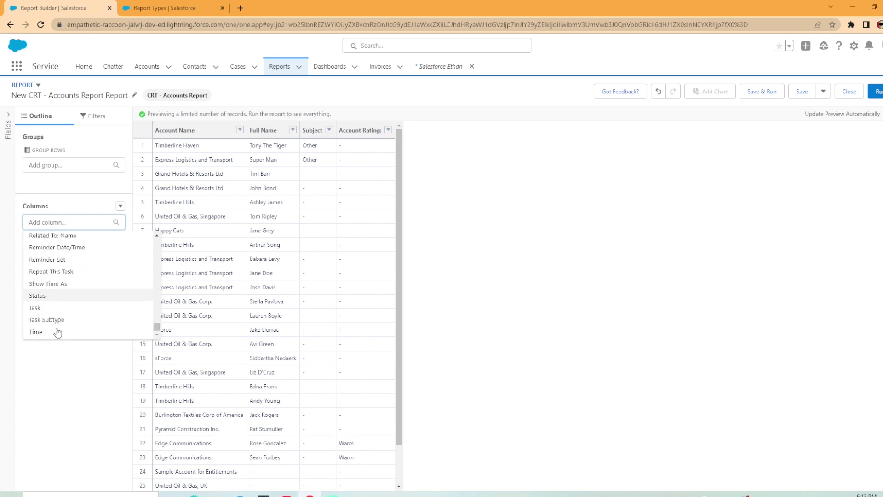